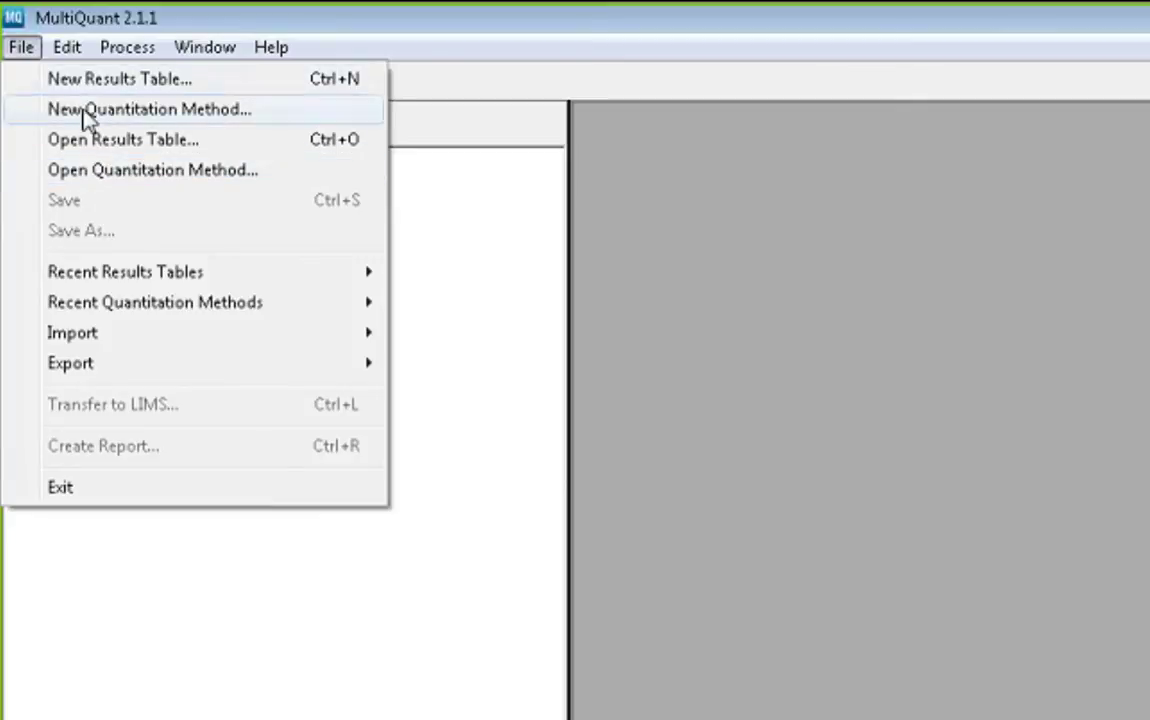
Create a new quantitation method from the 1 ng/ml sample in 2008-01-23_LOQ_Shim_overnight.wiff
left_click(97, 111)
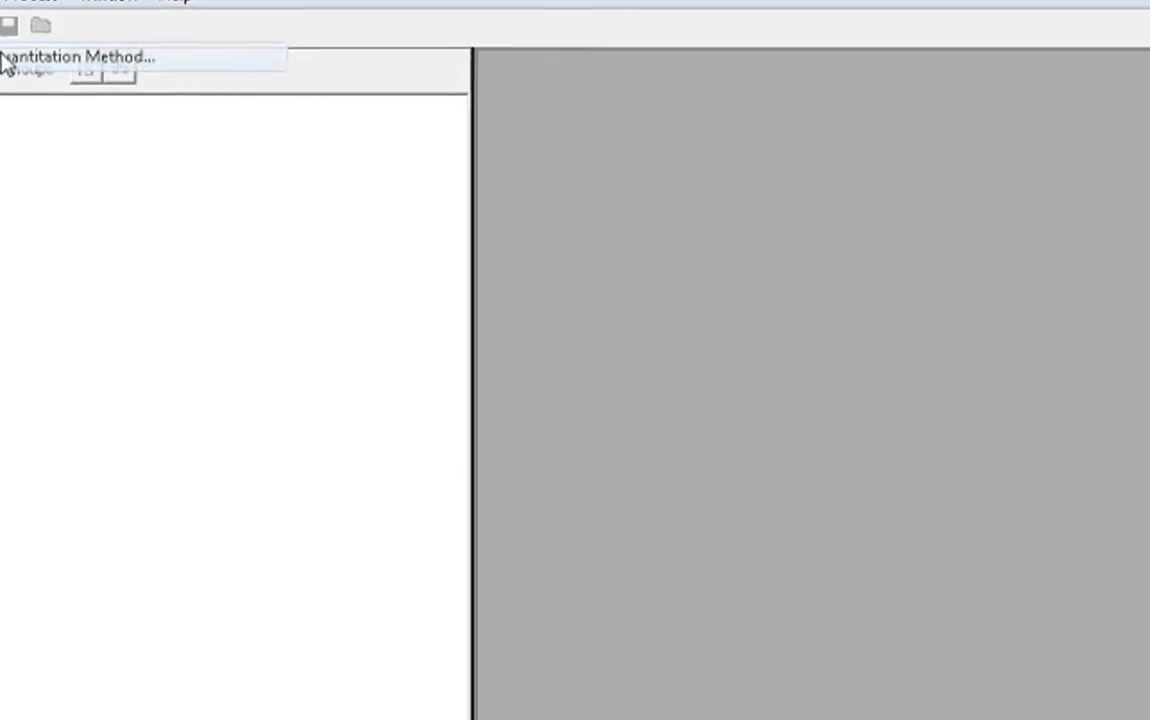
double_click(845, 375)
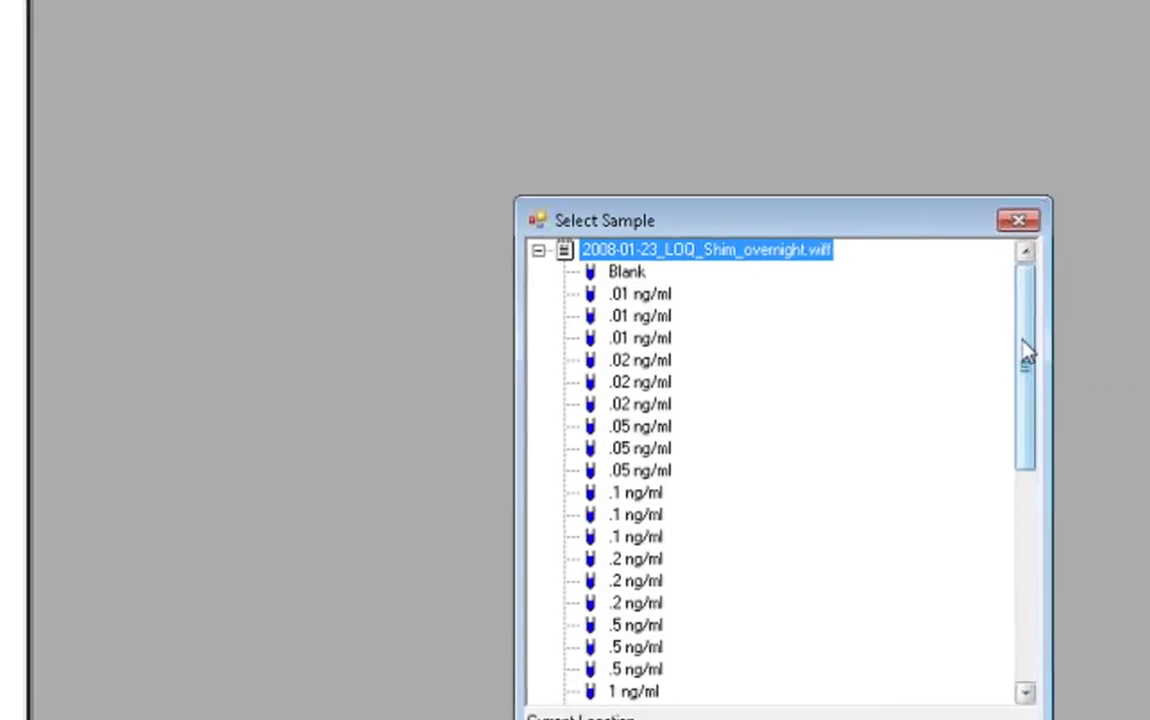
mouse_move(1027, 350)
left_mouse_down()
mouse_move(1030, 438)
mouse_move(1027, 372)
left_mouse_up()
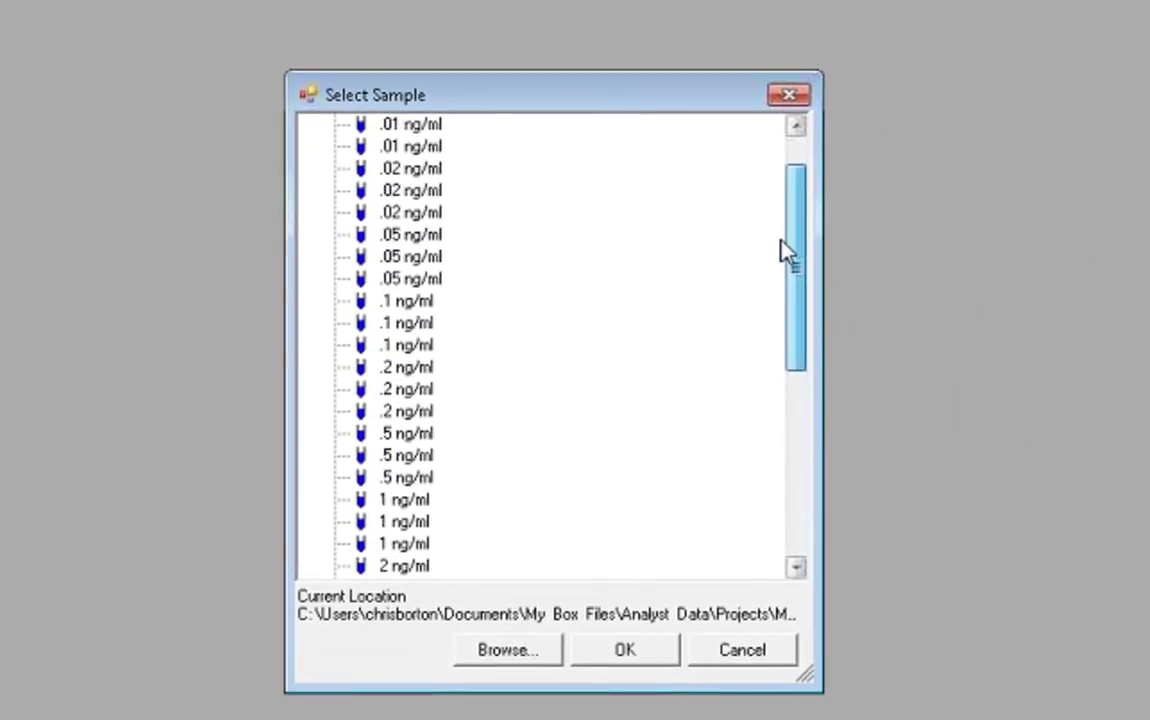
left_click_drag(780, 240, 793, 243)
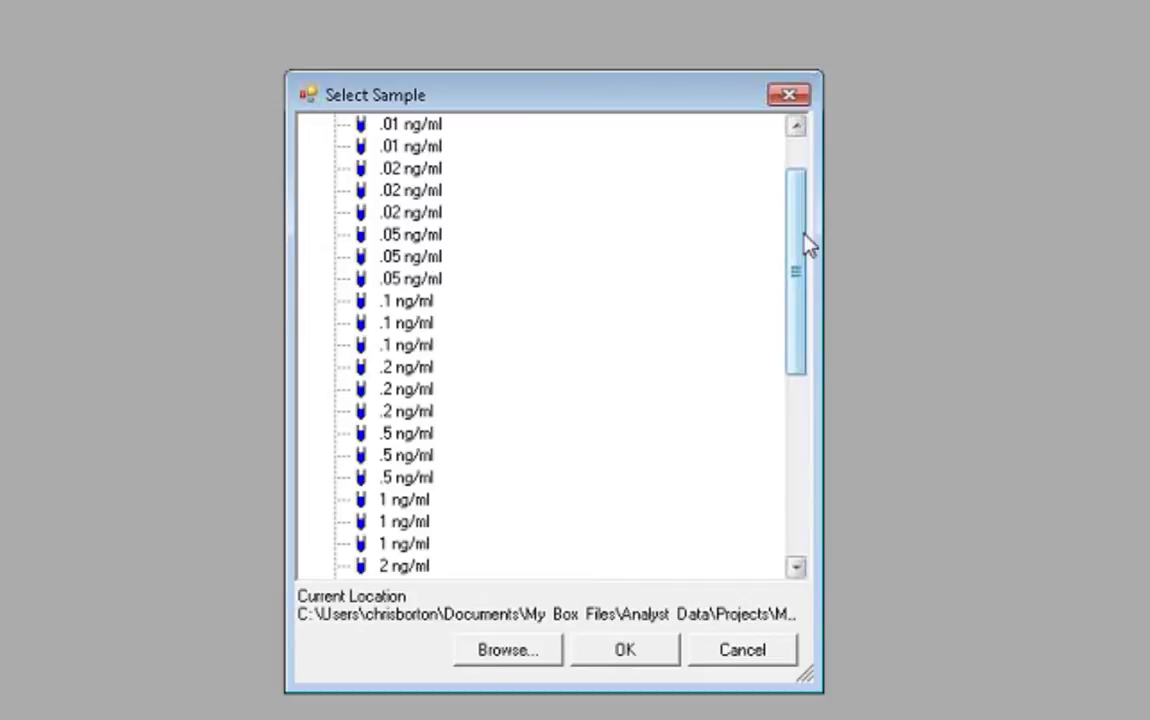
left_click_drag(800, 232, 800, 328)
left_click(412, 304)
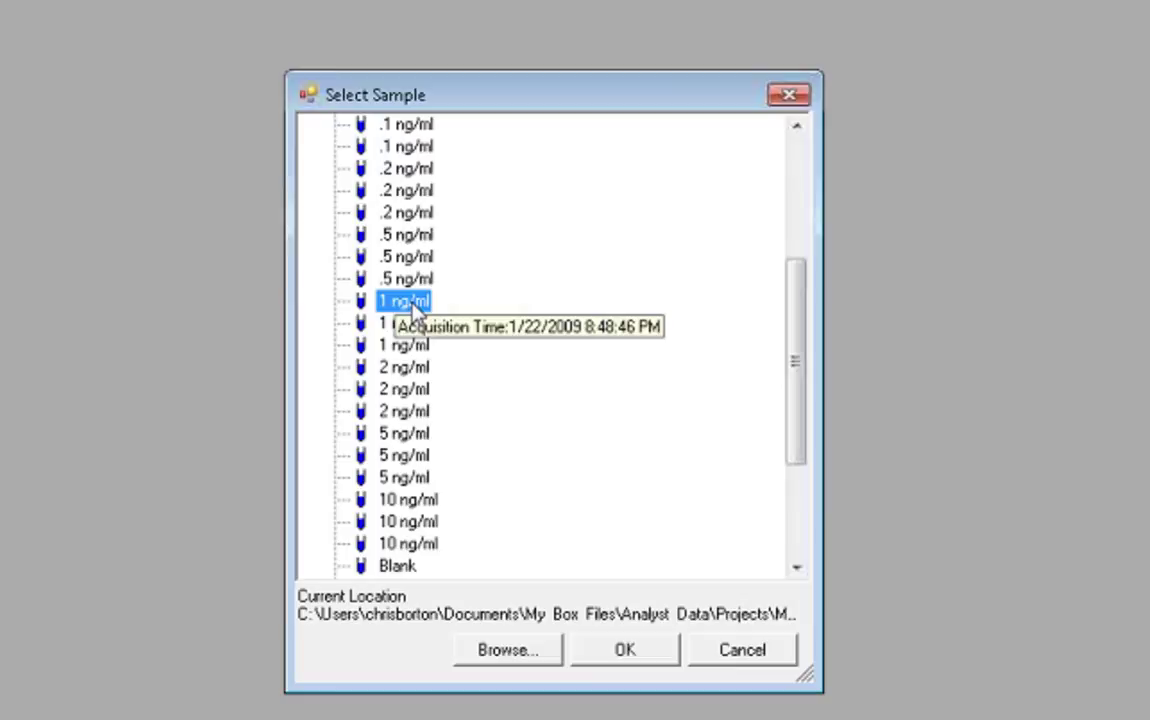
left_click(625, 650)
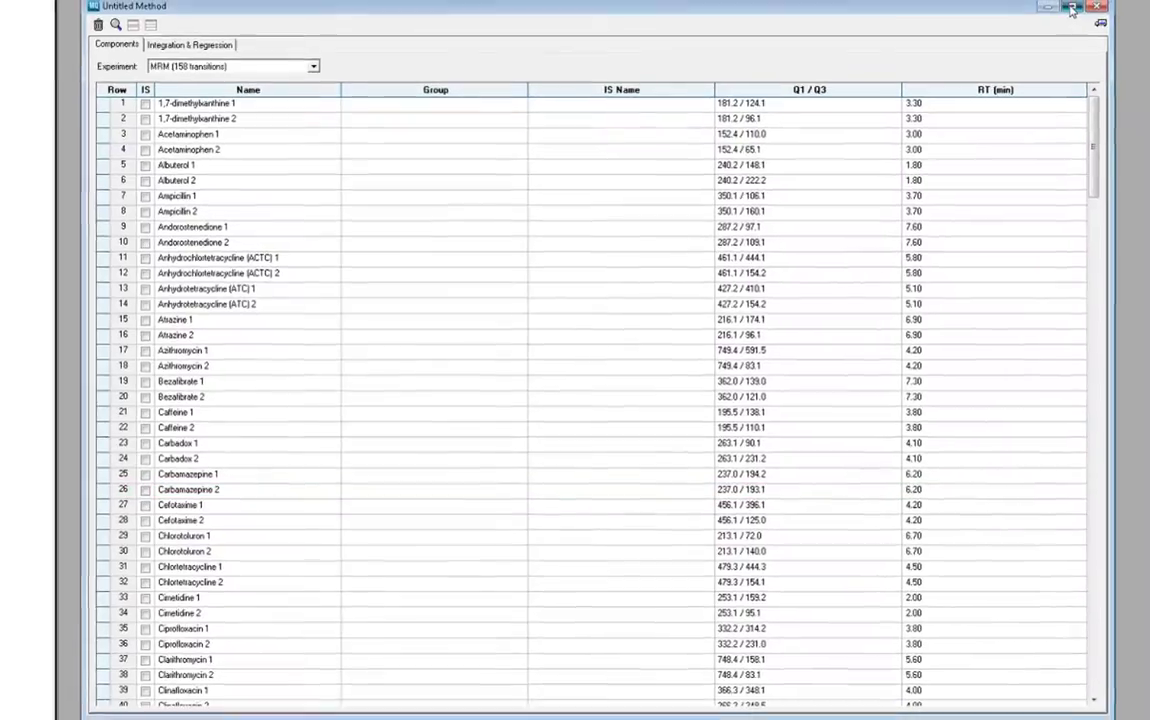
Maximize the Untitled Method window and browse rows of the component table up to row 10
left_click(1070, 10)
left_click(983, 190)
left_click(389, 232)
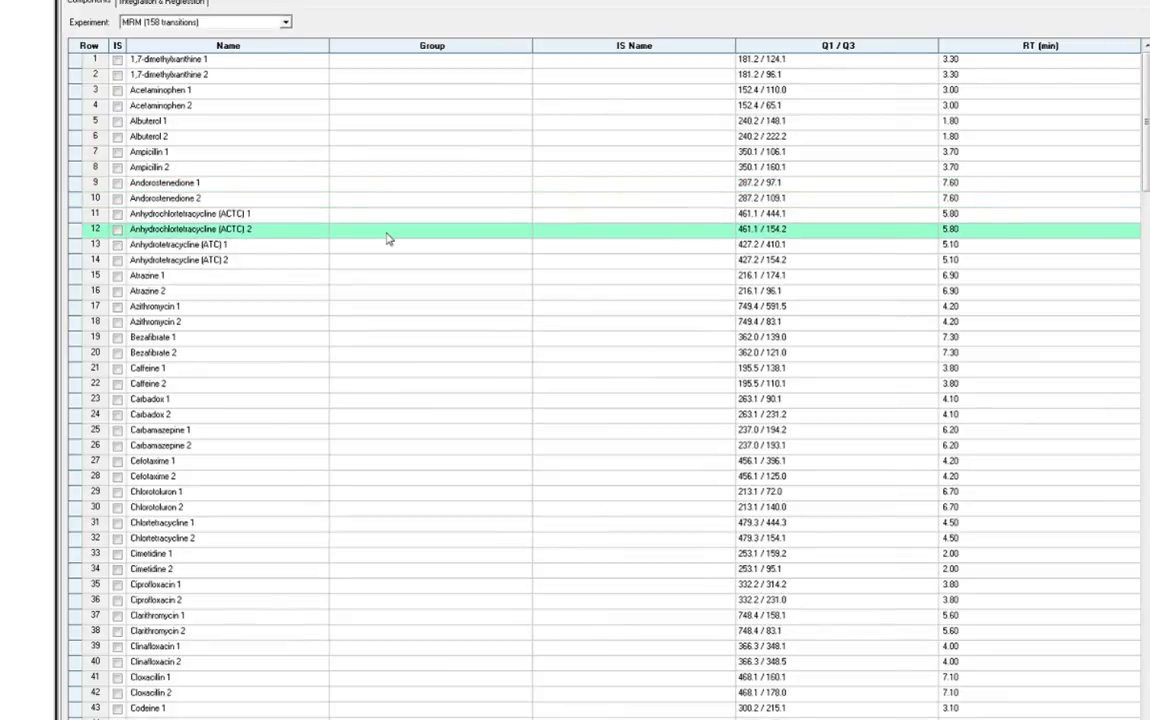
left_click(246, 186)
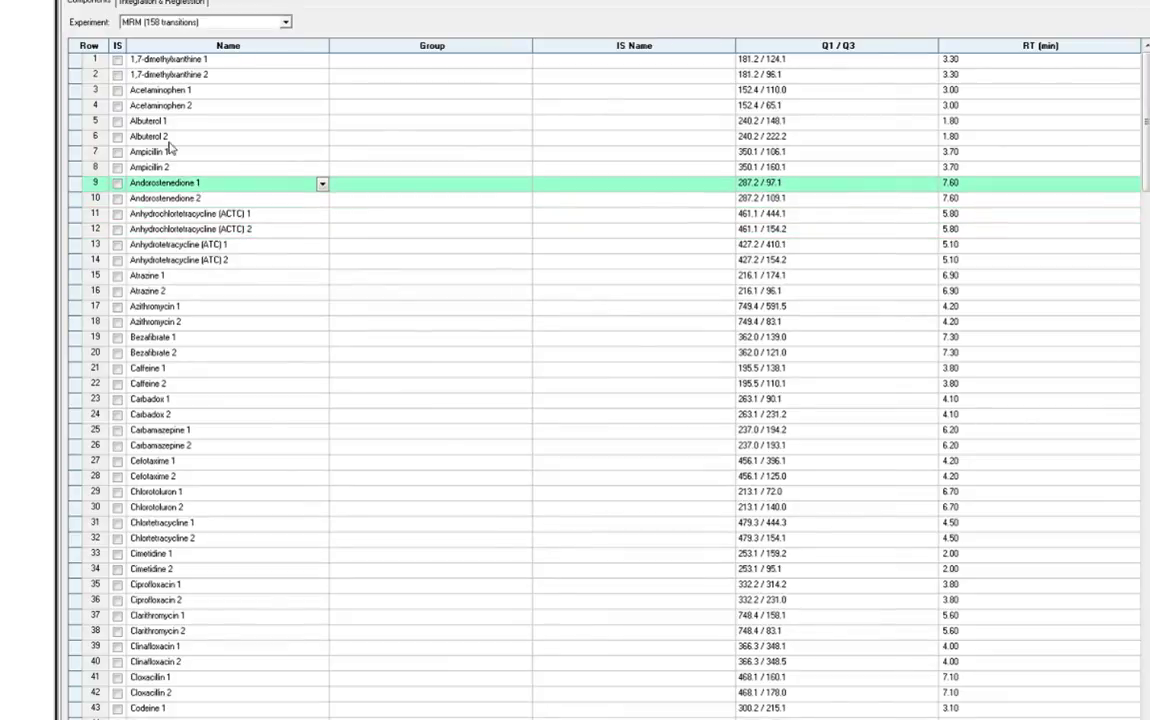
left_click(180, 75)
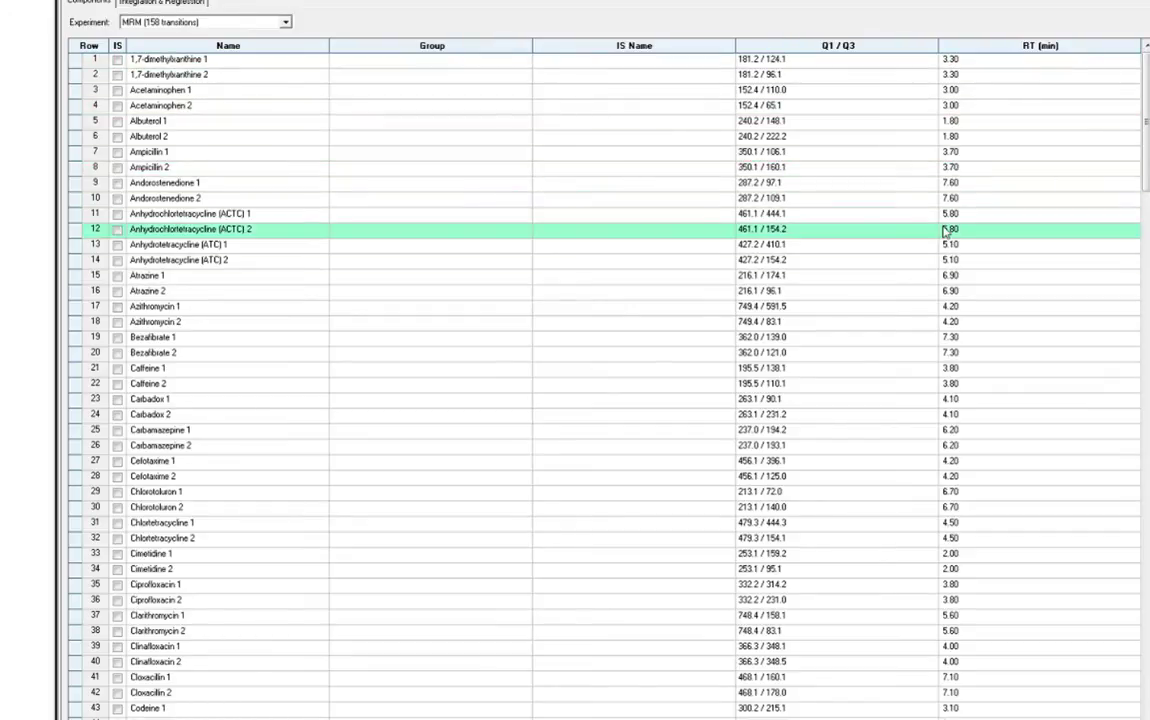
left_click(728, 183)
left_click(668, 206)
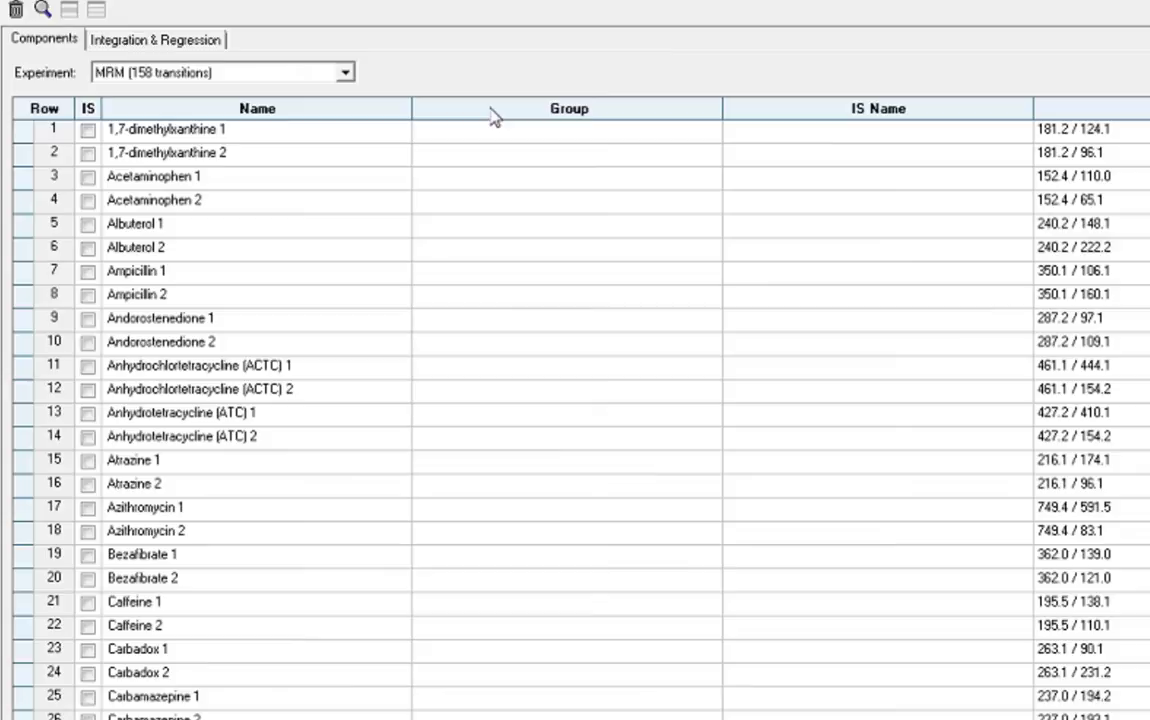
Compare the 1,7-dimethylxanthine 1 and 2 transition rows, then clear the selection
left_click(172, 125)
left_click(192, 150)
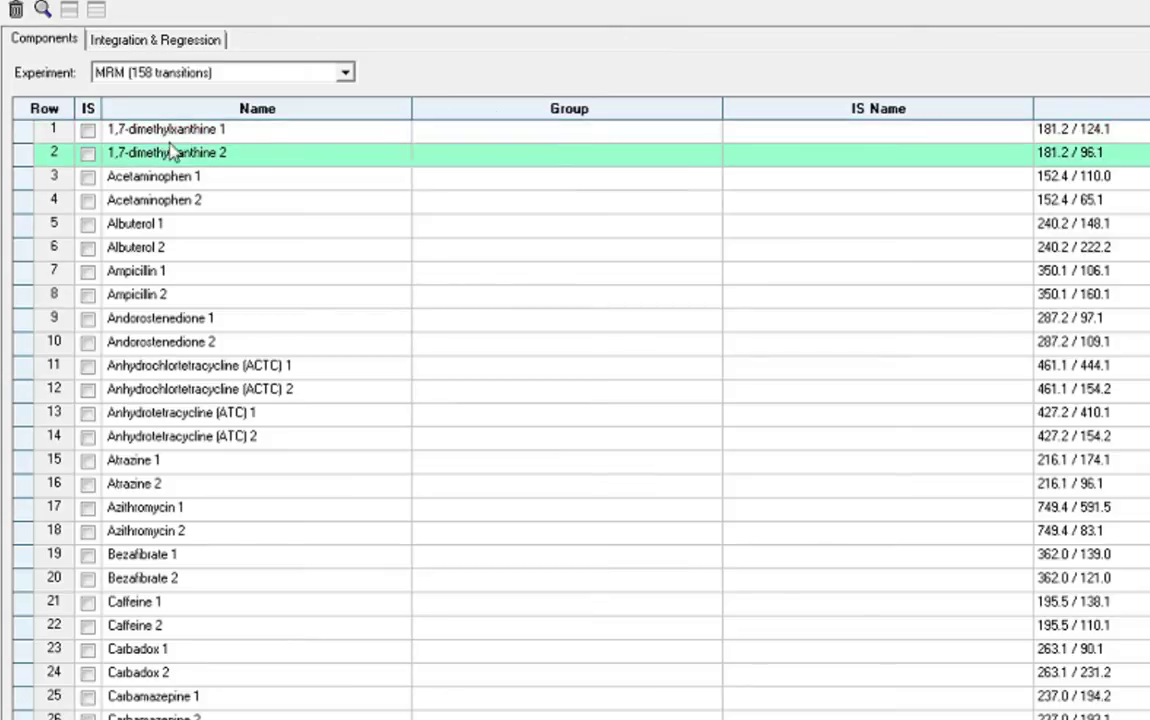
left_click(181, 135)
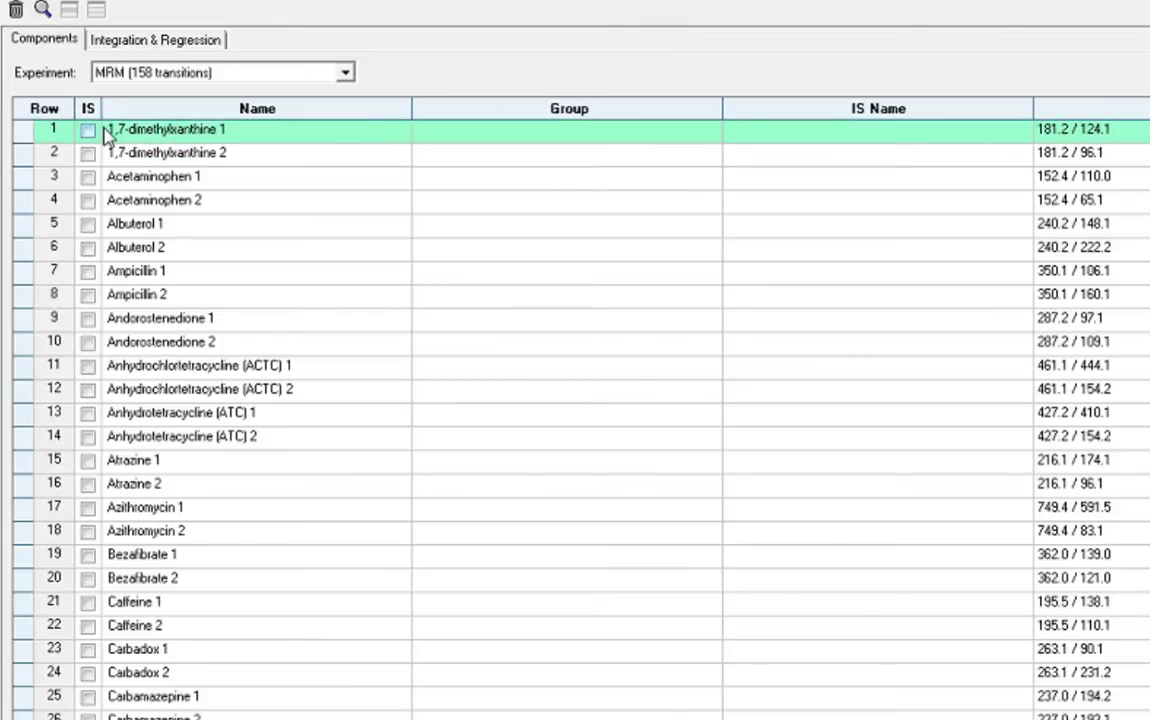
left_click(115, 153)
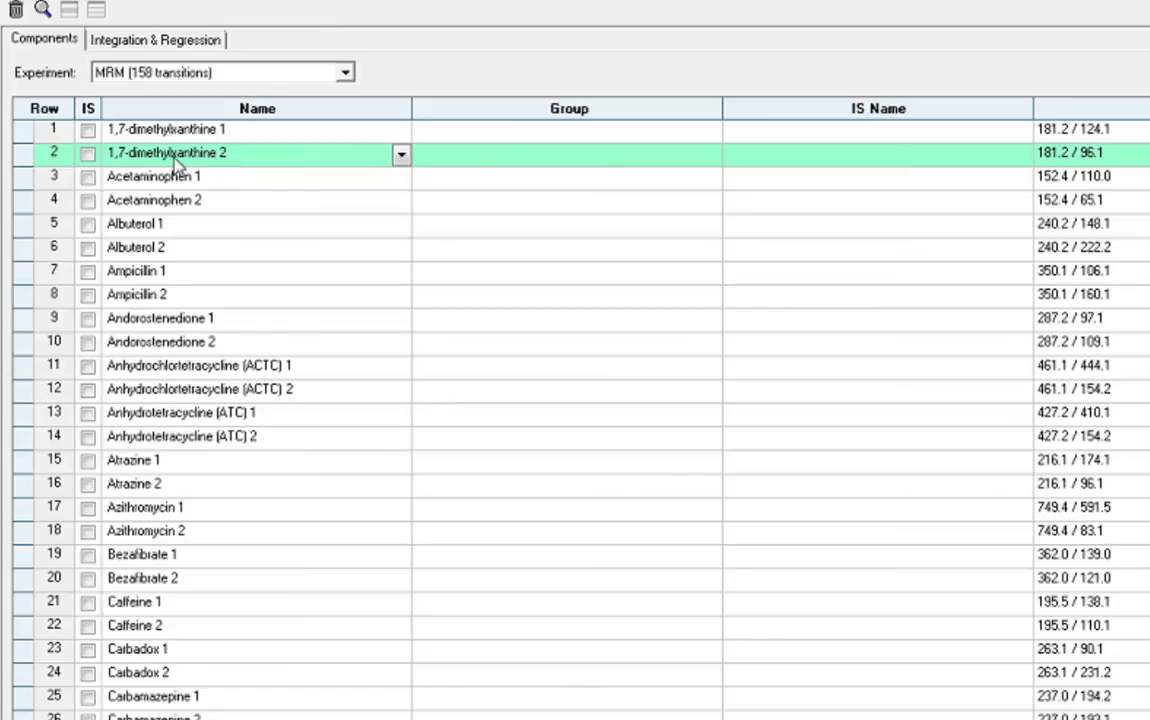
left_click(200, 128)
left_click(236, 155)
left_click(513, 138)
left_click(508, 113)
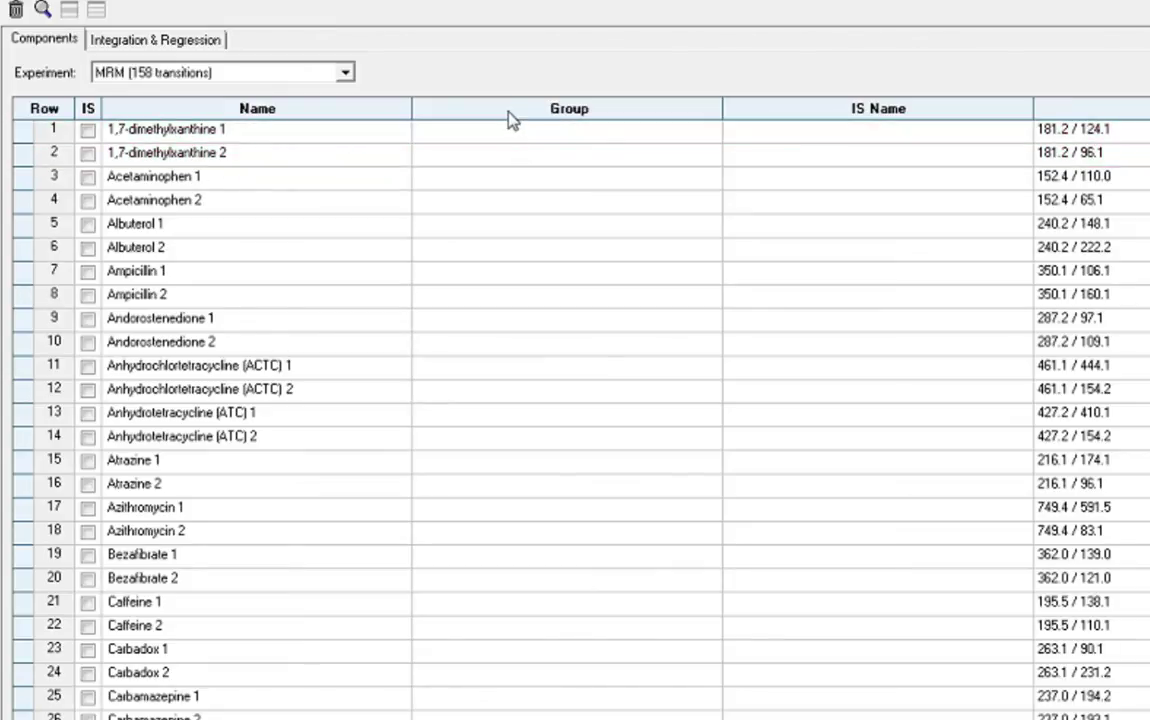
Fill the Group column using a constant group size of 2 components with offset 1
right_click(508, 114)
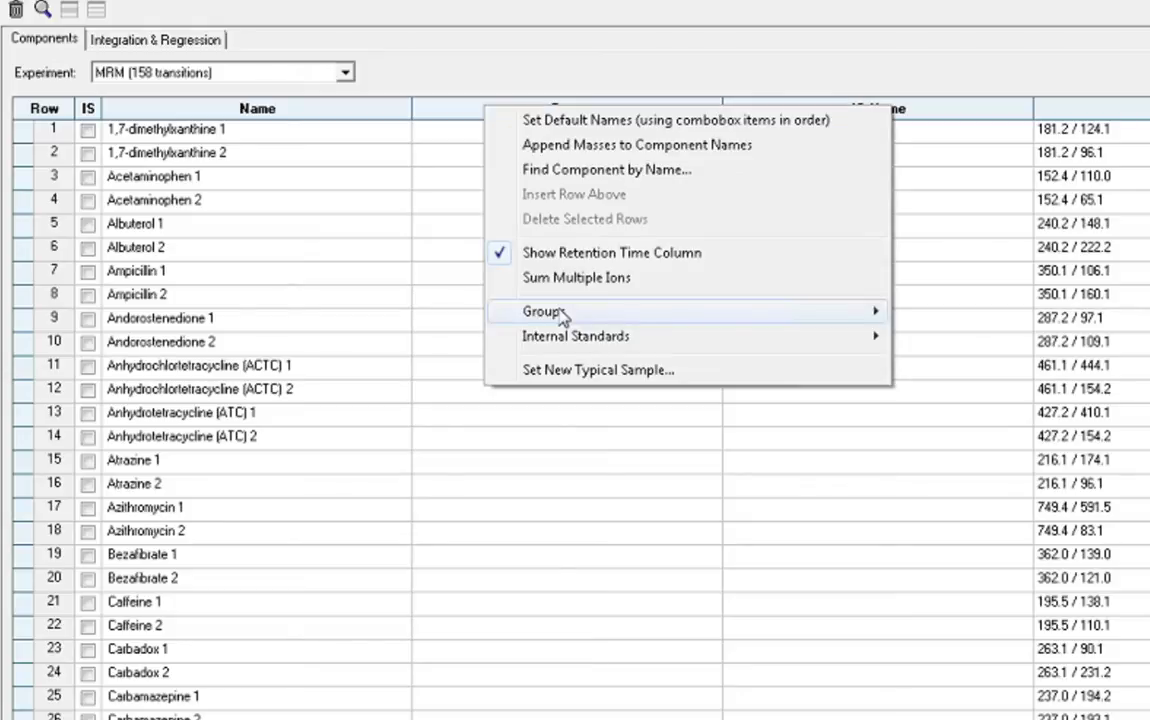
mouse_move(562, 316)
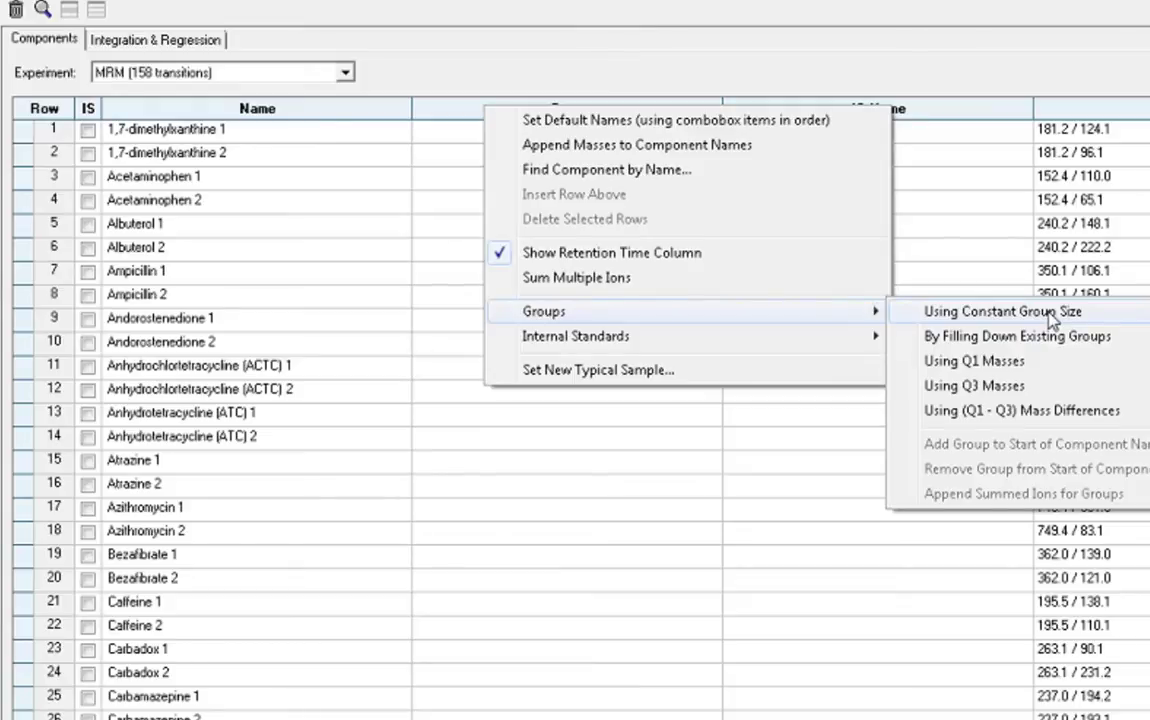
left_click(1002, 311)
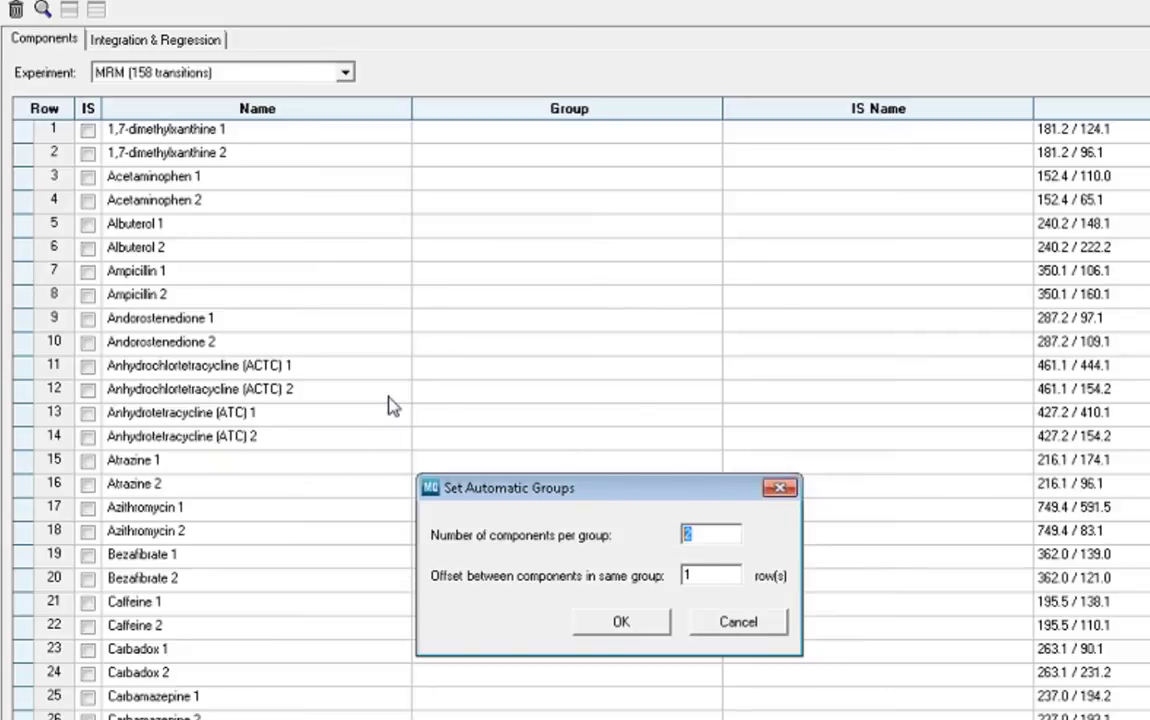
left_click(630, 623)
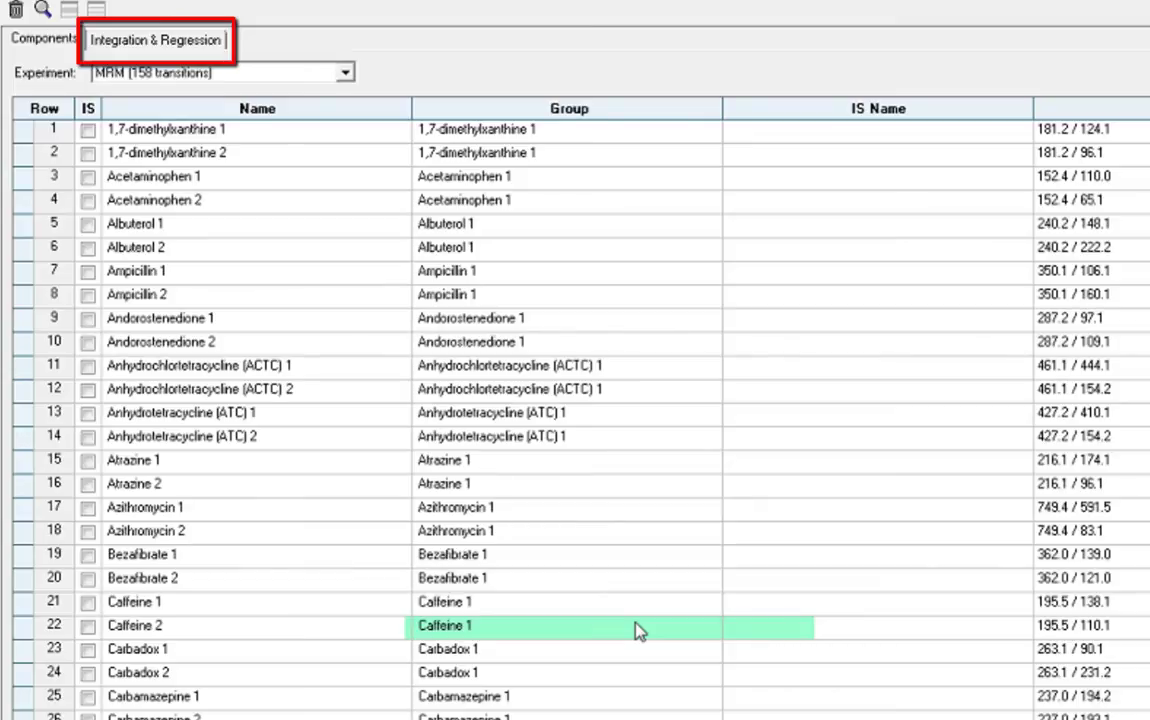
Show Integration & Regression settings and review chromatograms from 1,7-dimethylxanthine 2 through Anhydrotetracycline 1
left_click(140, 38)
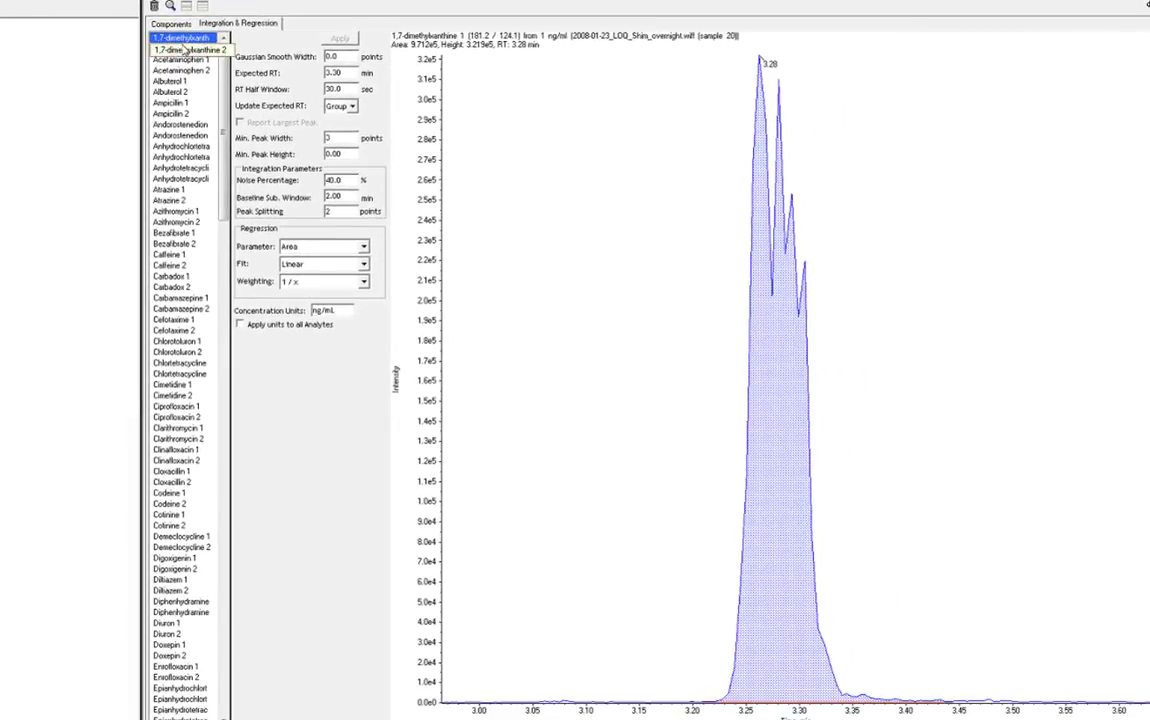
left_click(185, 50)
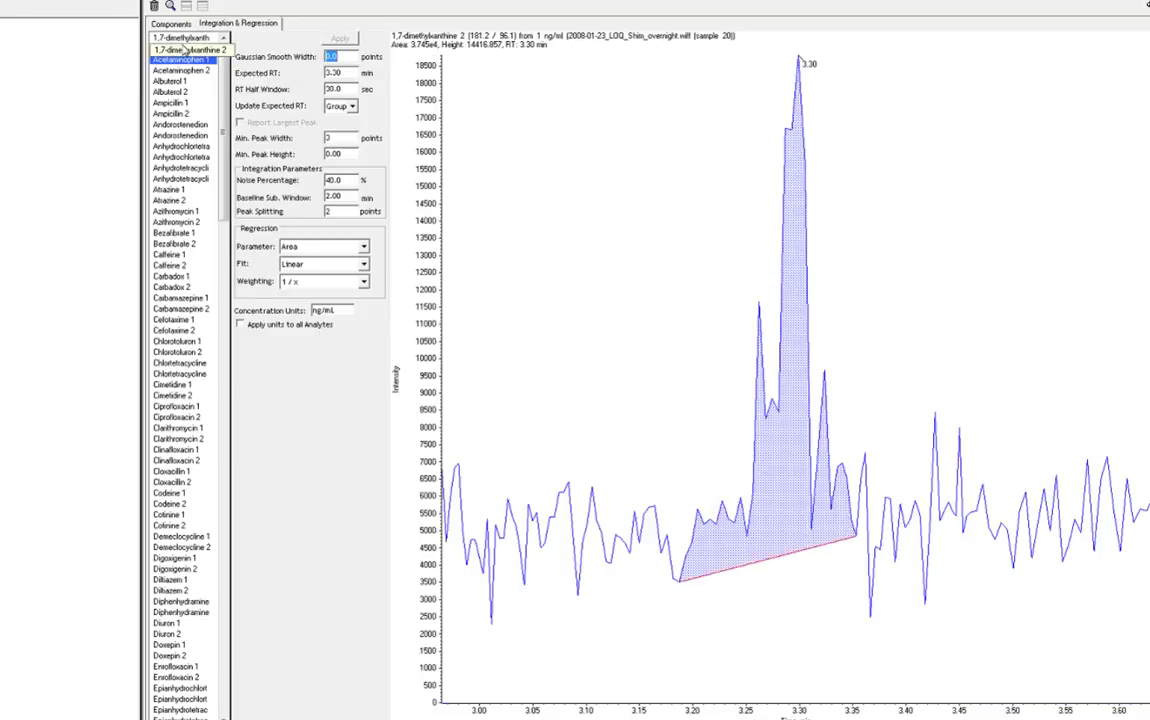
key("Down")
key("Down")
key("Down")
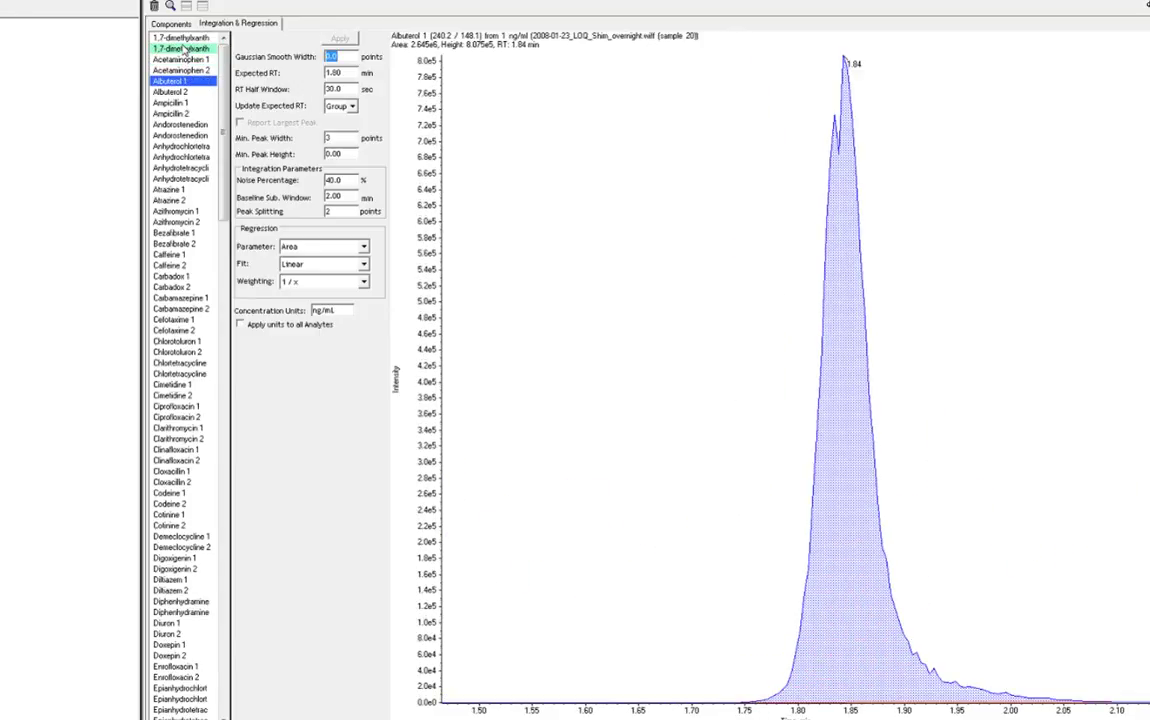
key("Down")
key("Down")
key("Down")
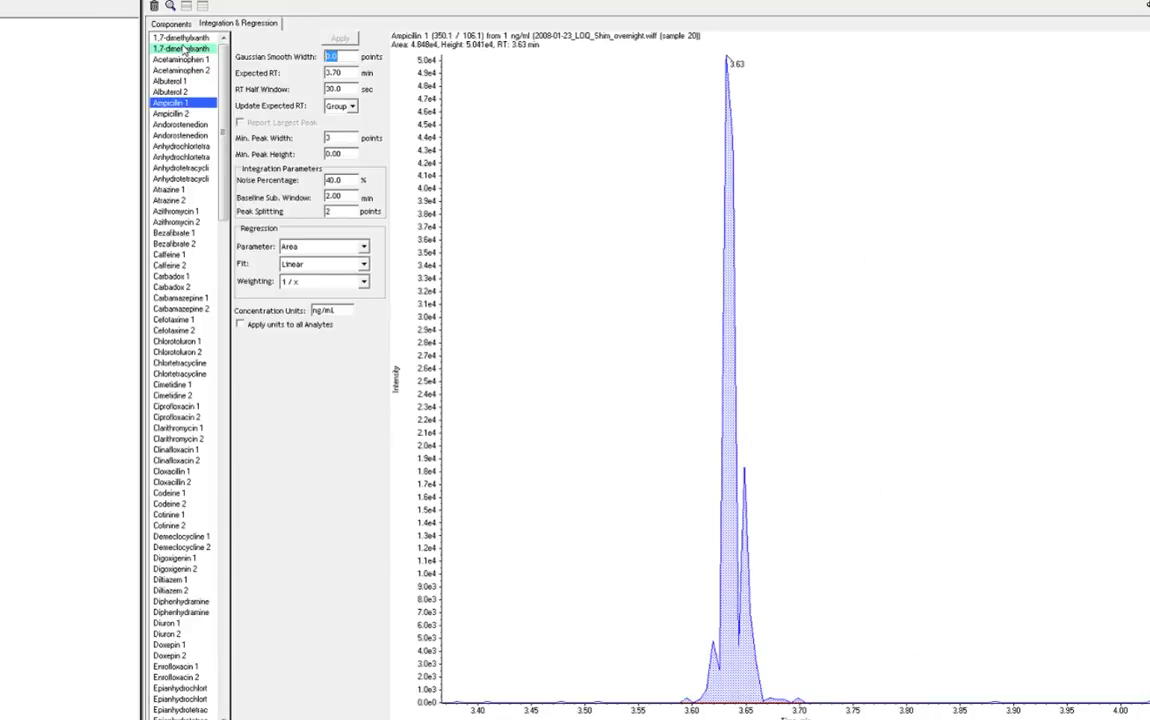
key("Down")
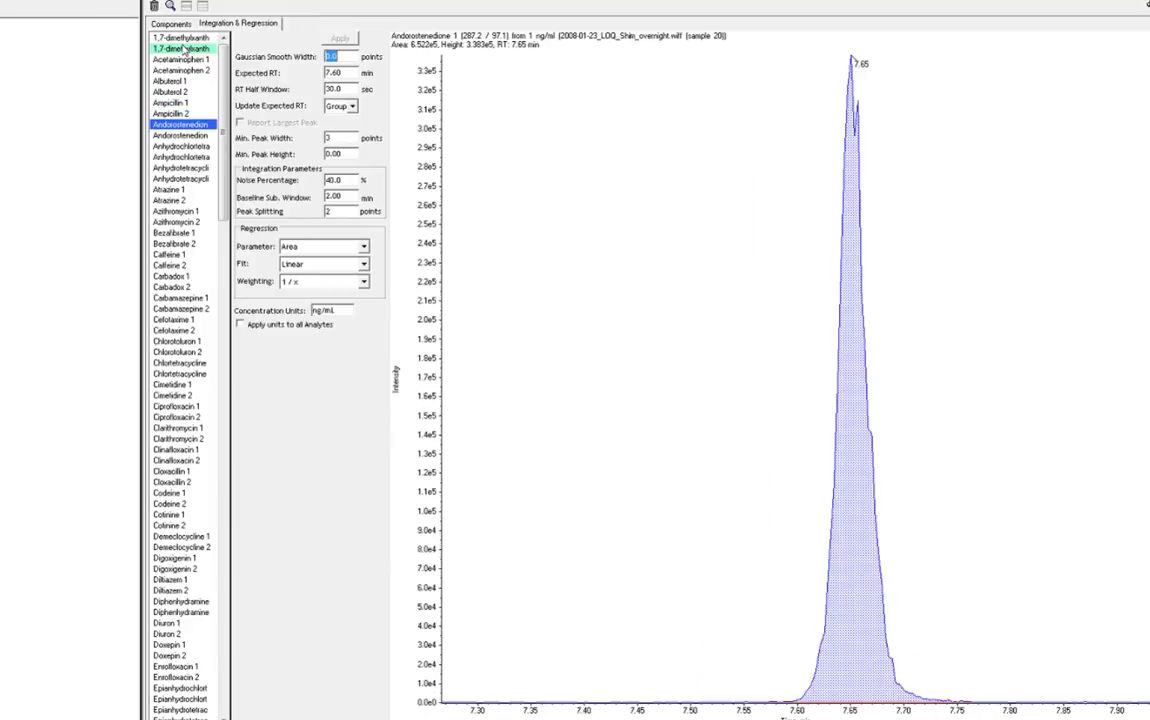
key("Down")
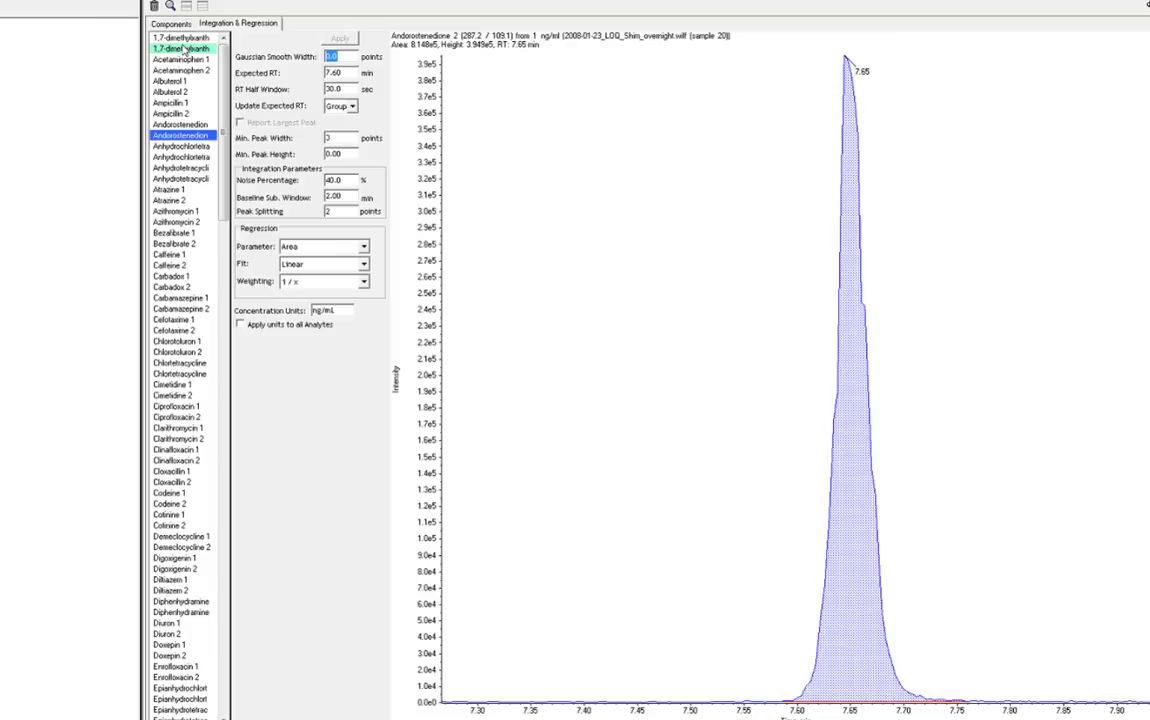
key("Down")
key("Down")
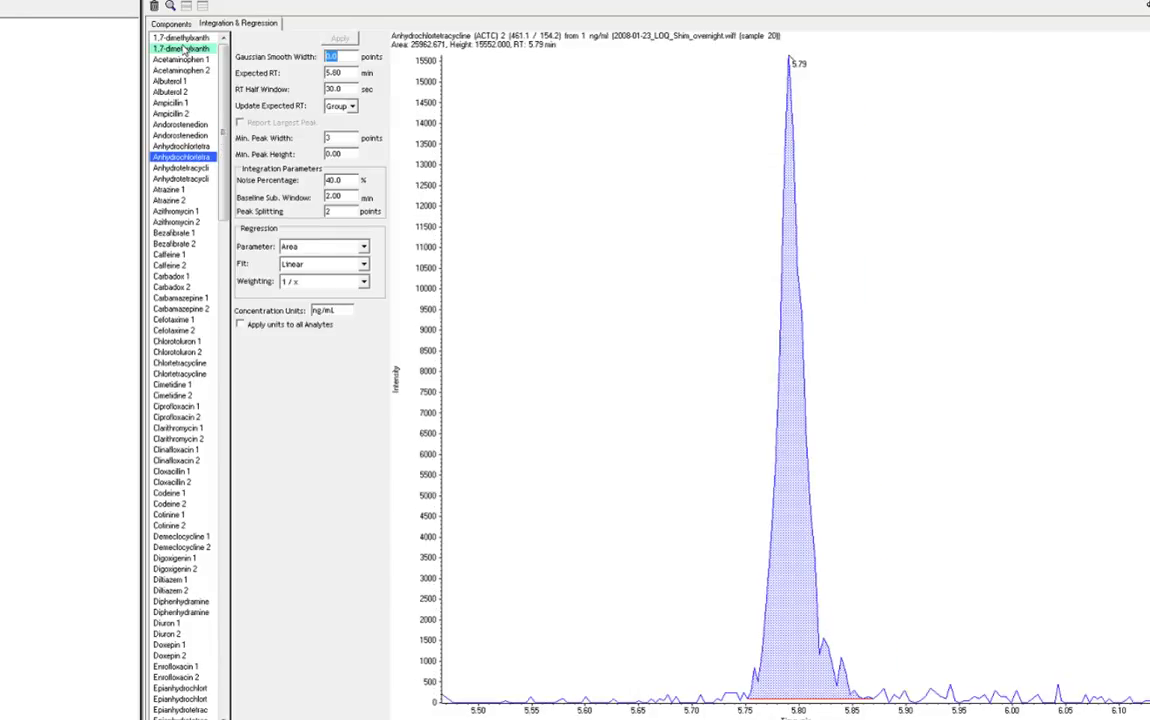
key("Down")
key("Down")
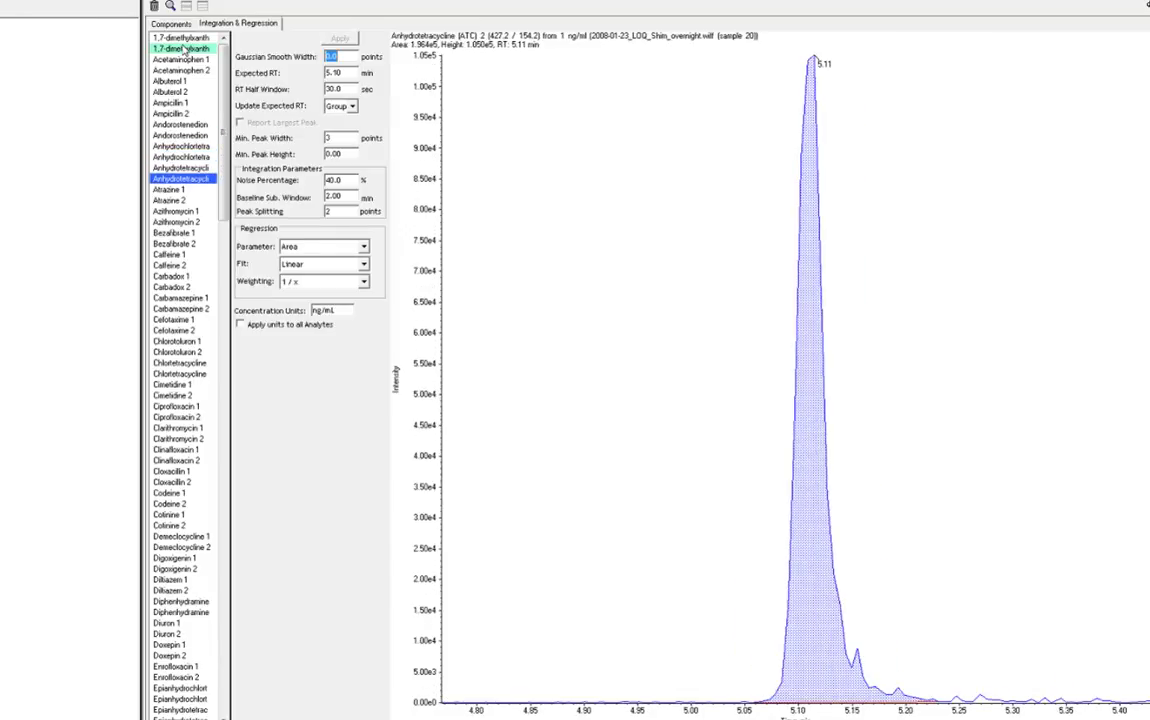
key("Down")
key("Down")
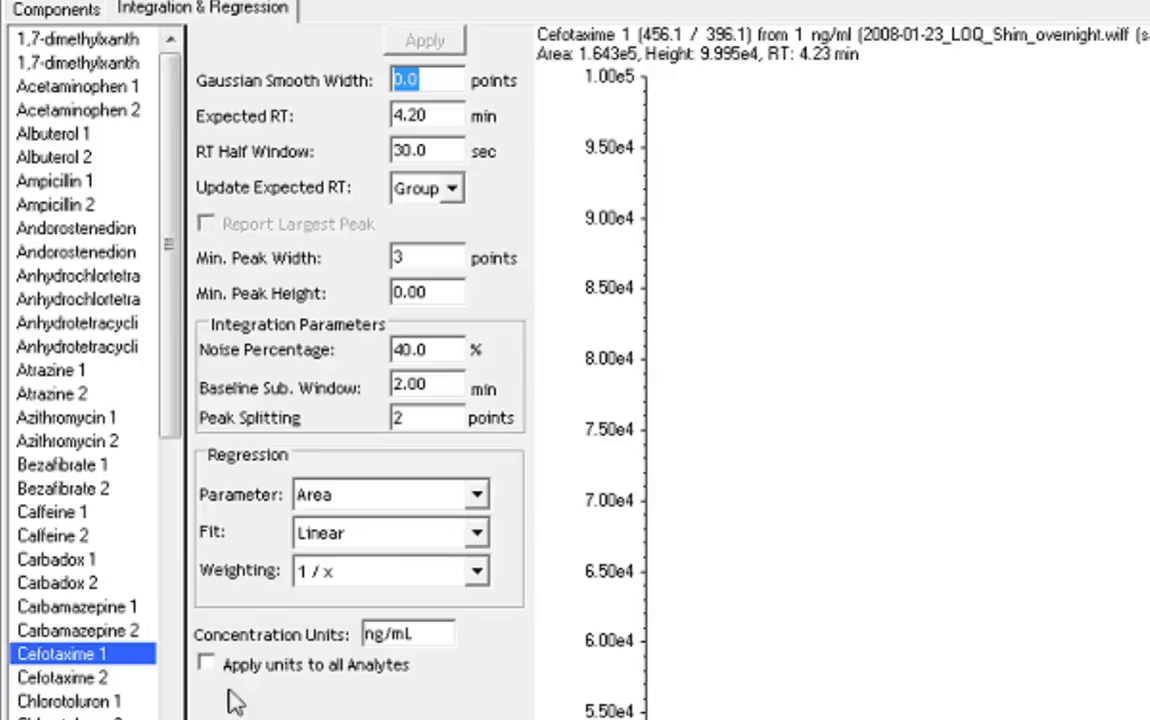
Apply the ng/mL concentration units to all analytes
left_click(205, 663)
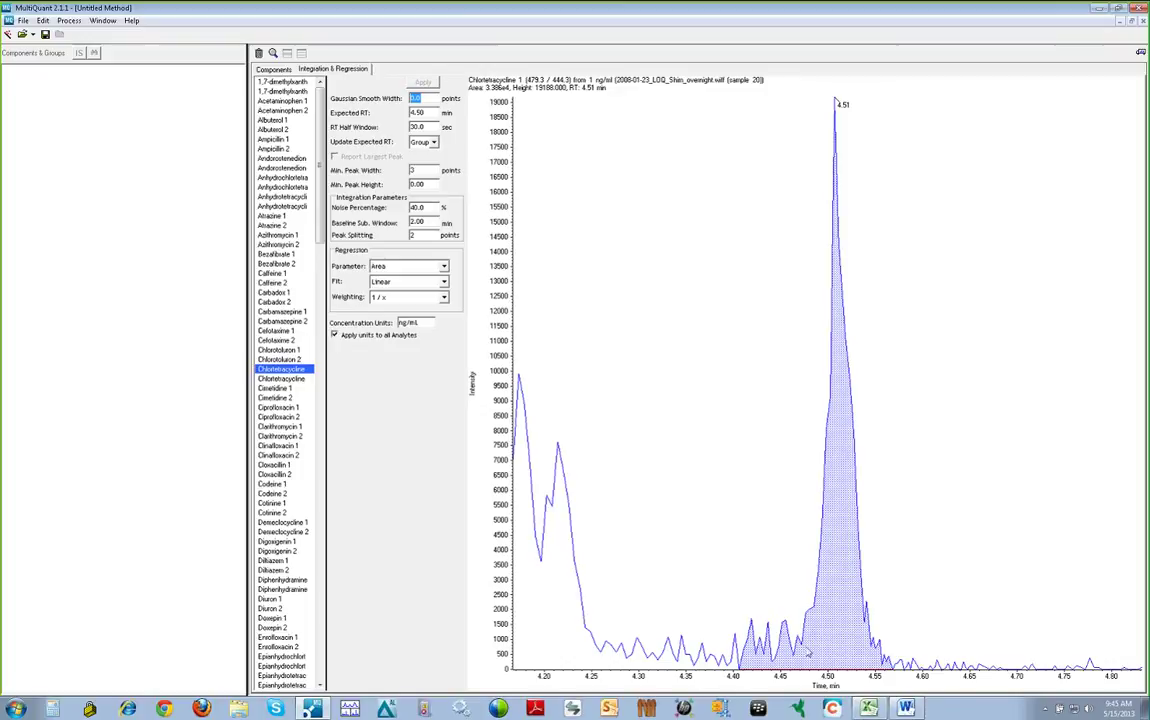
Re-integrate Chlorotetracycline 1 around its 4.51 min peak with peak splitting set to 0
left_click_drag(796, 655, 876, 660)
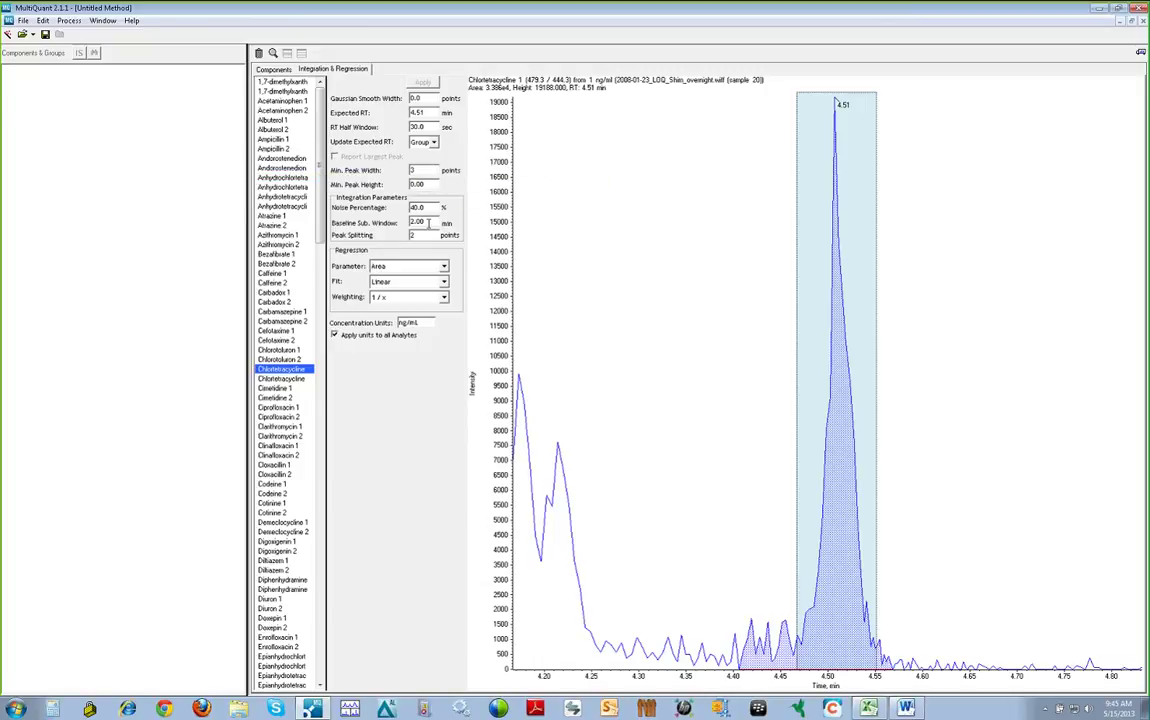
type("0")
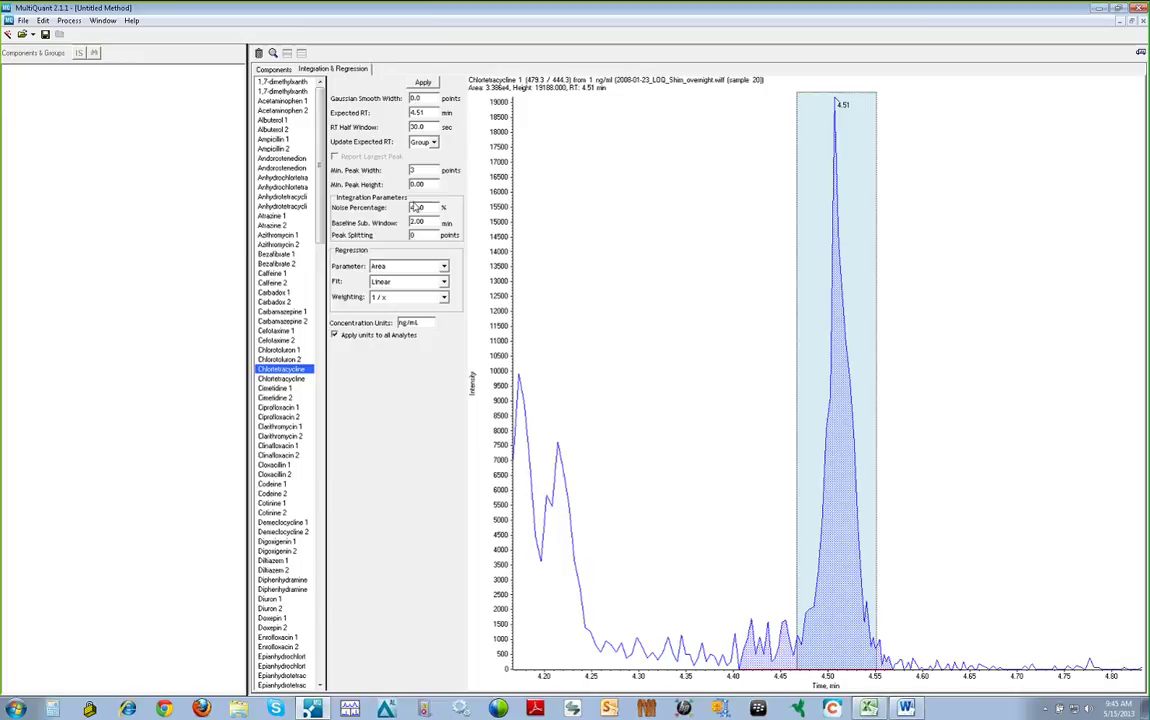
left_click(423, 82)
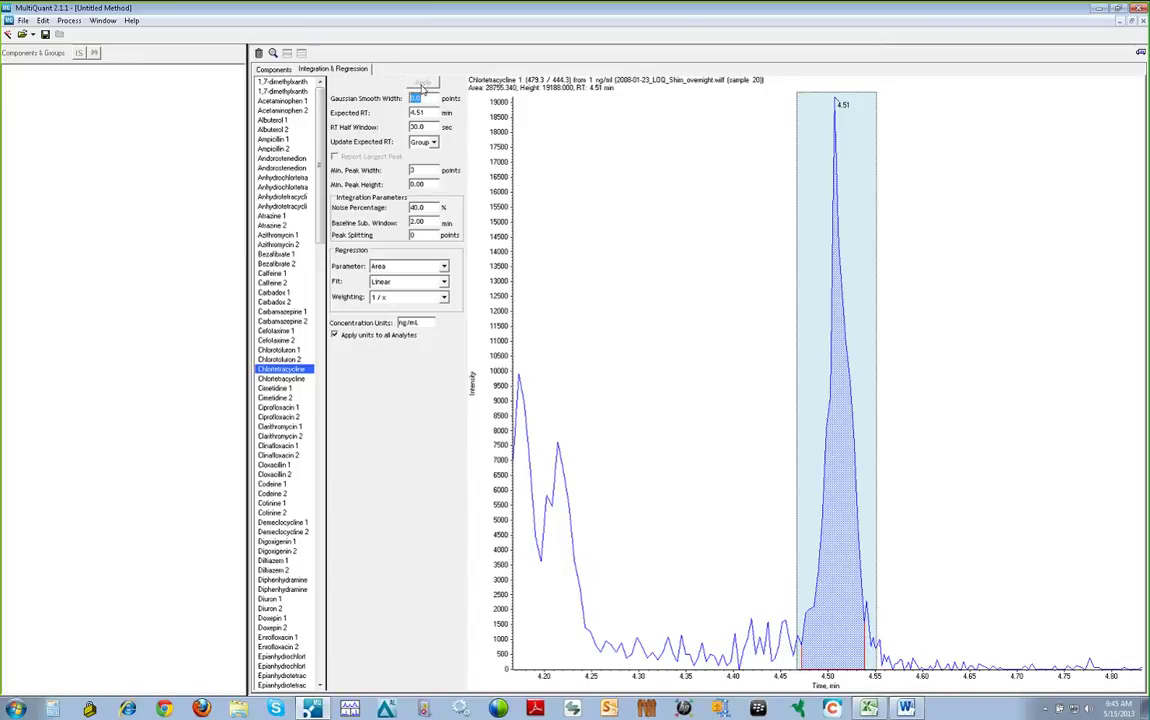
left_click(1016, 562)
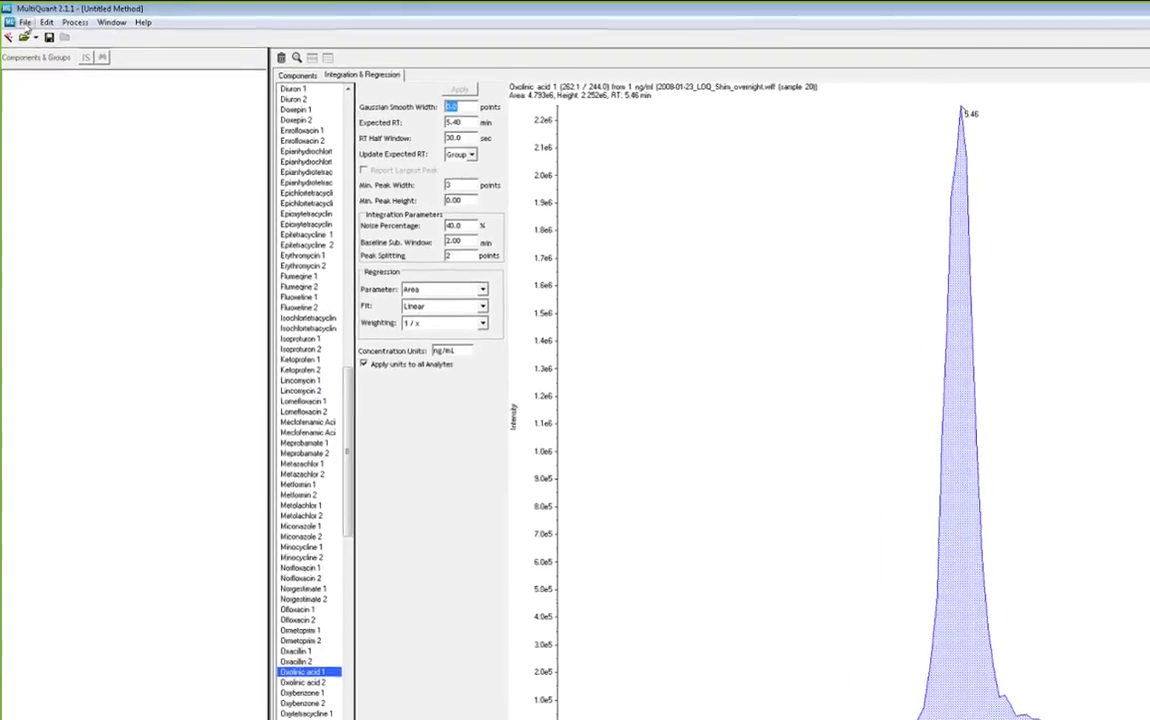
Save the quantitation method as a new file with Save As
left_click(22, 20)
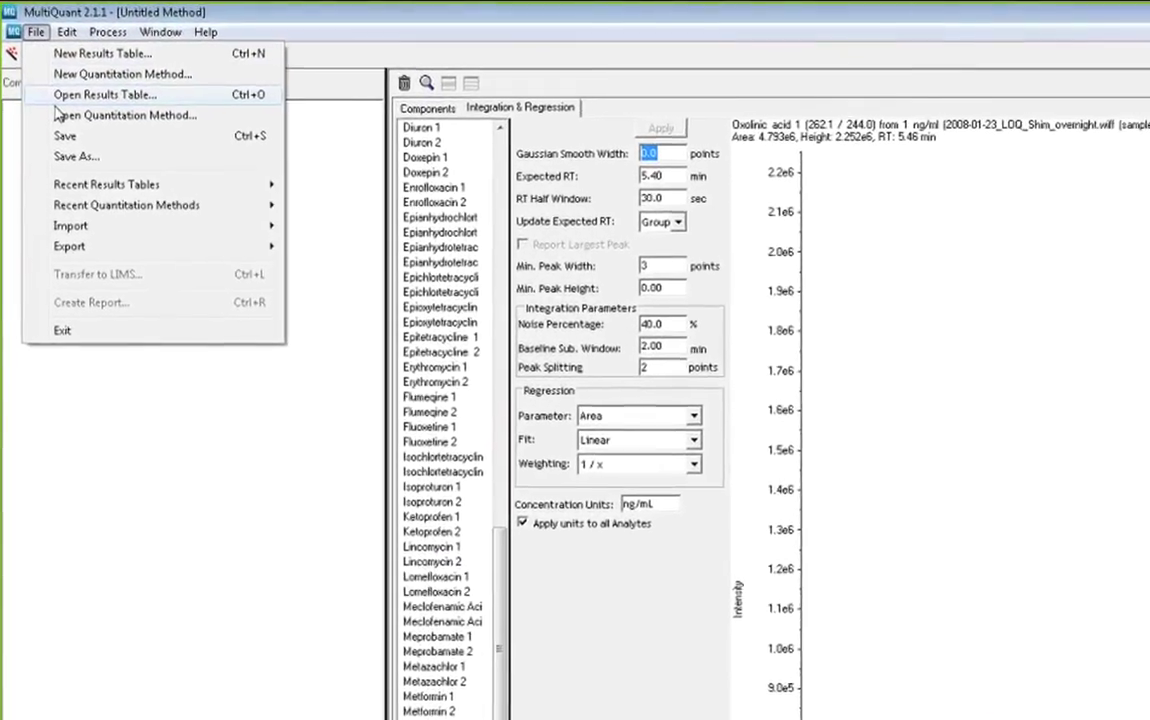
left_click(65, 132)
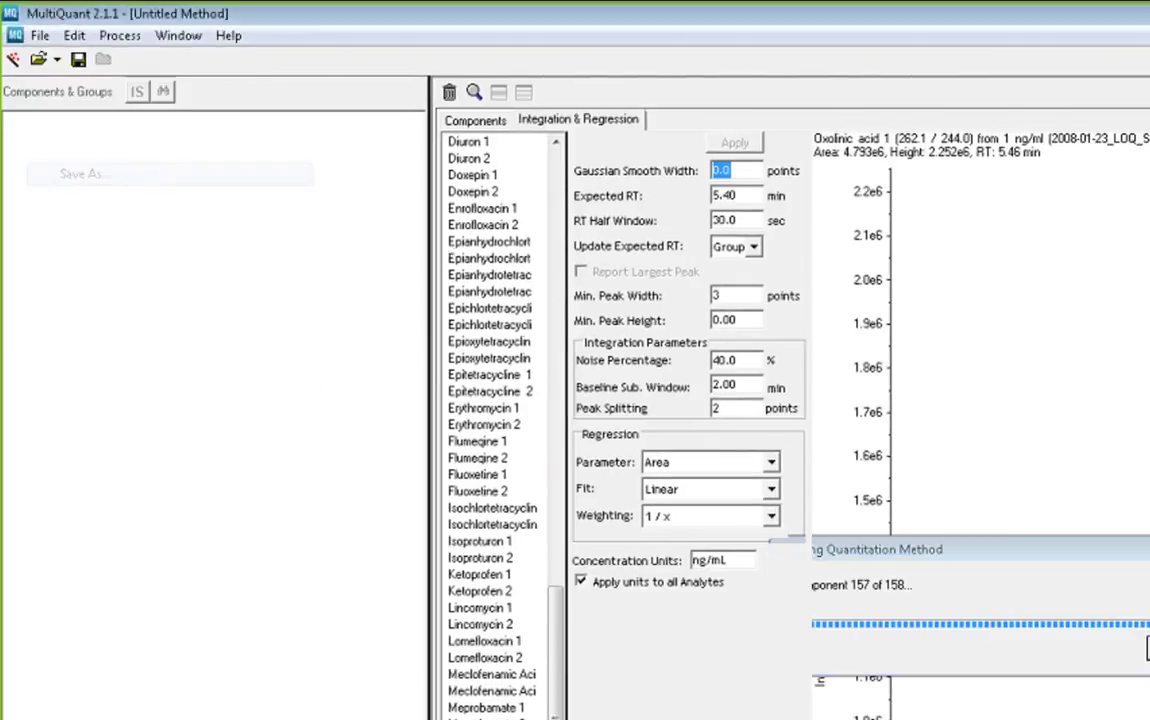